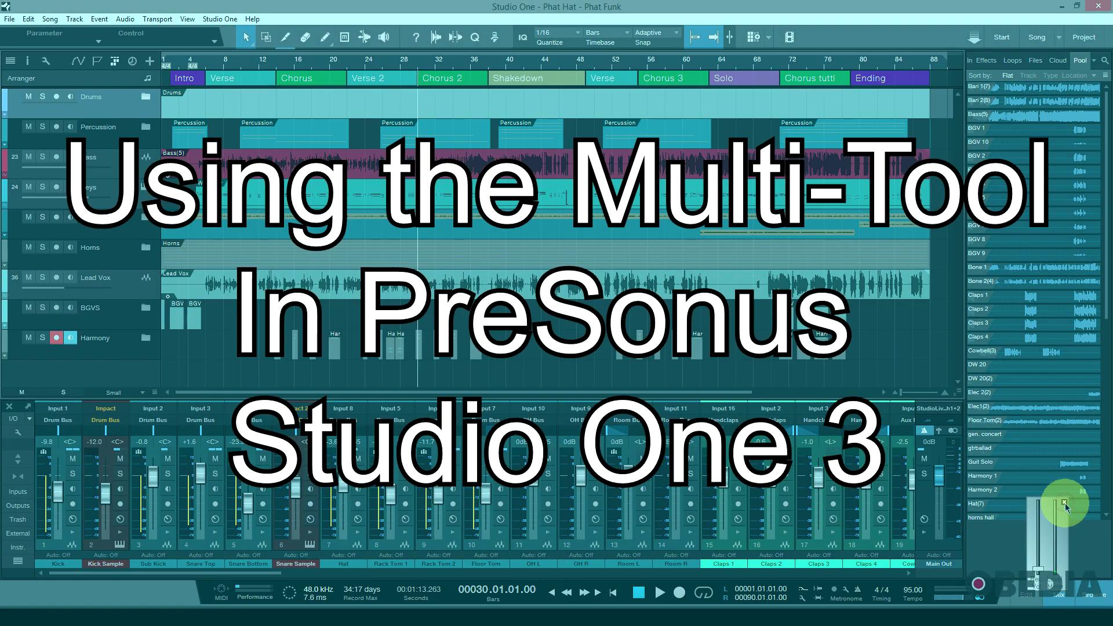
Close the floating meter window, put the playback position at bar 13, and check the Arrow tool's alternatives list
click(1067, 508)
click(272, 360)
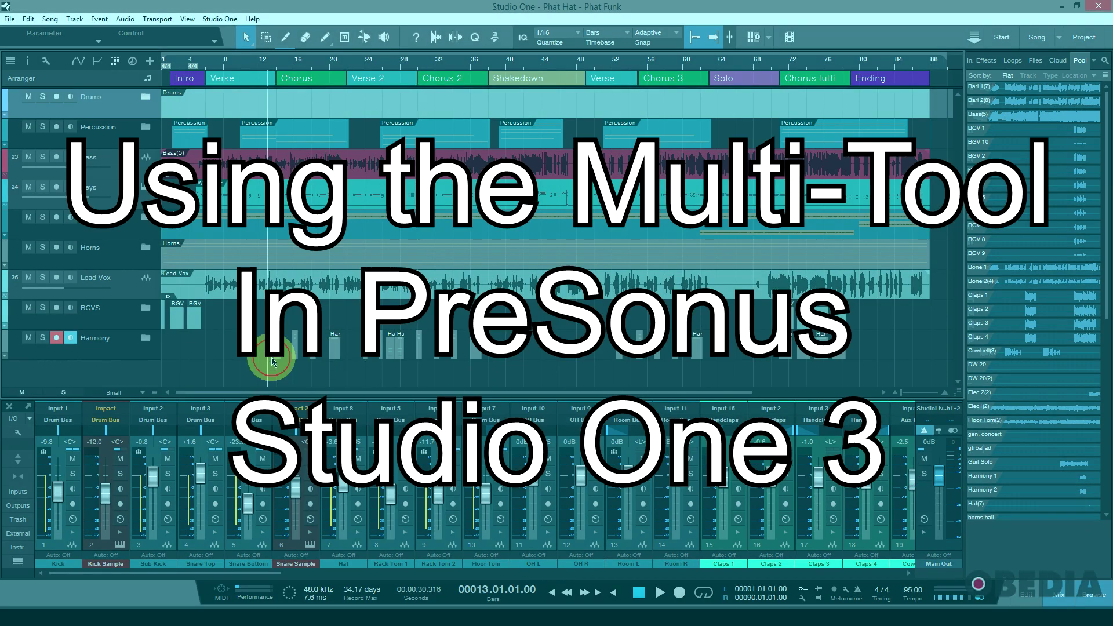
click(246, 37)
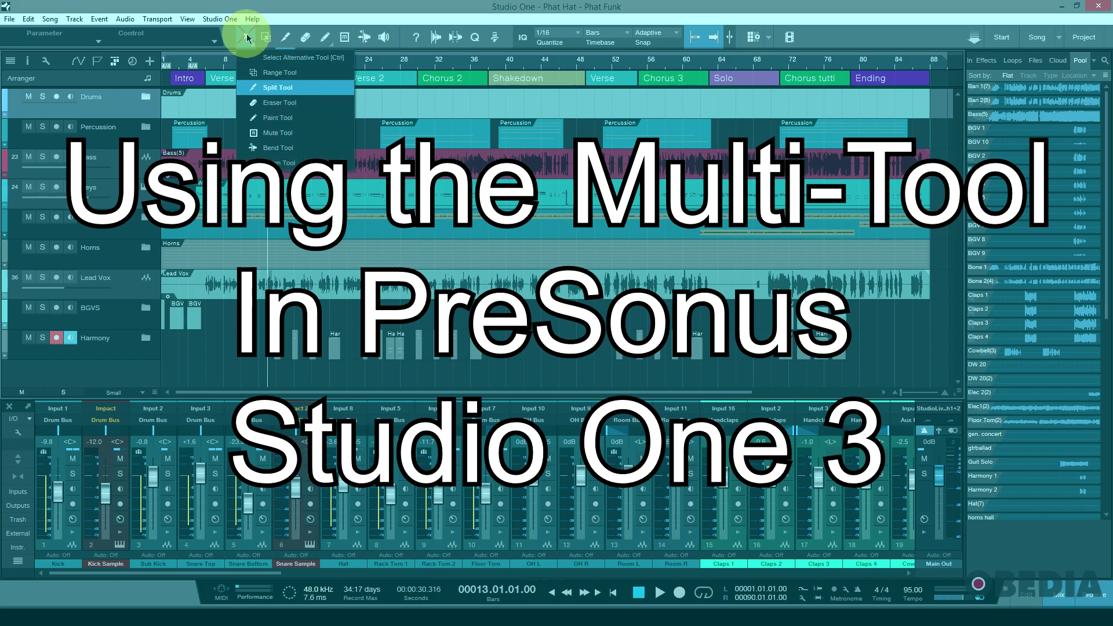
click(247, 38)
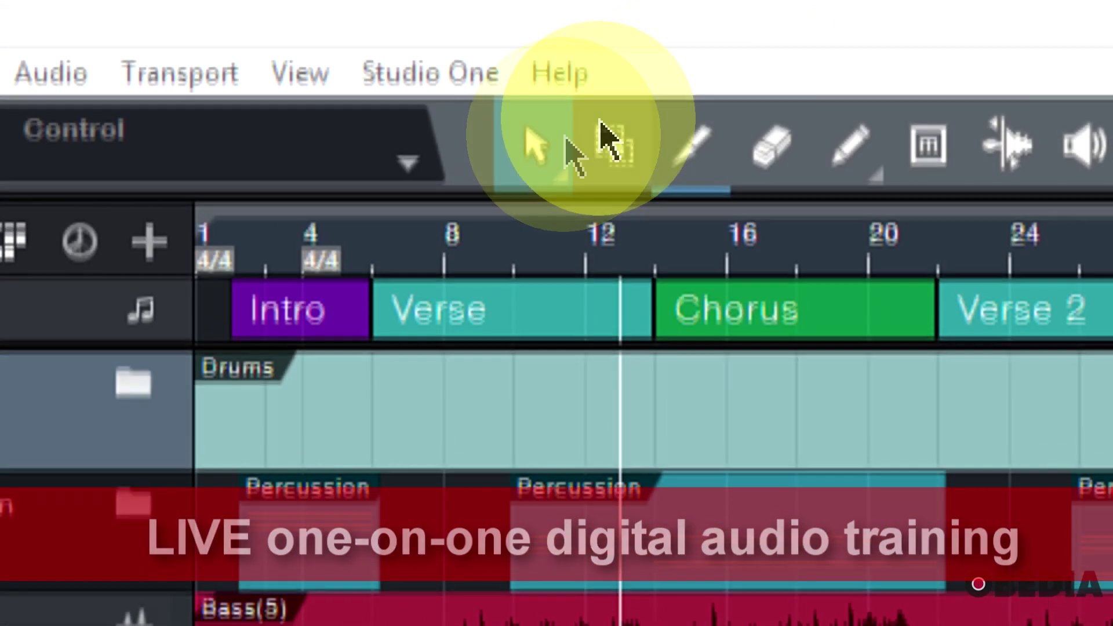
click(552, 122)
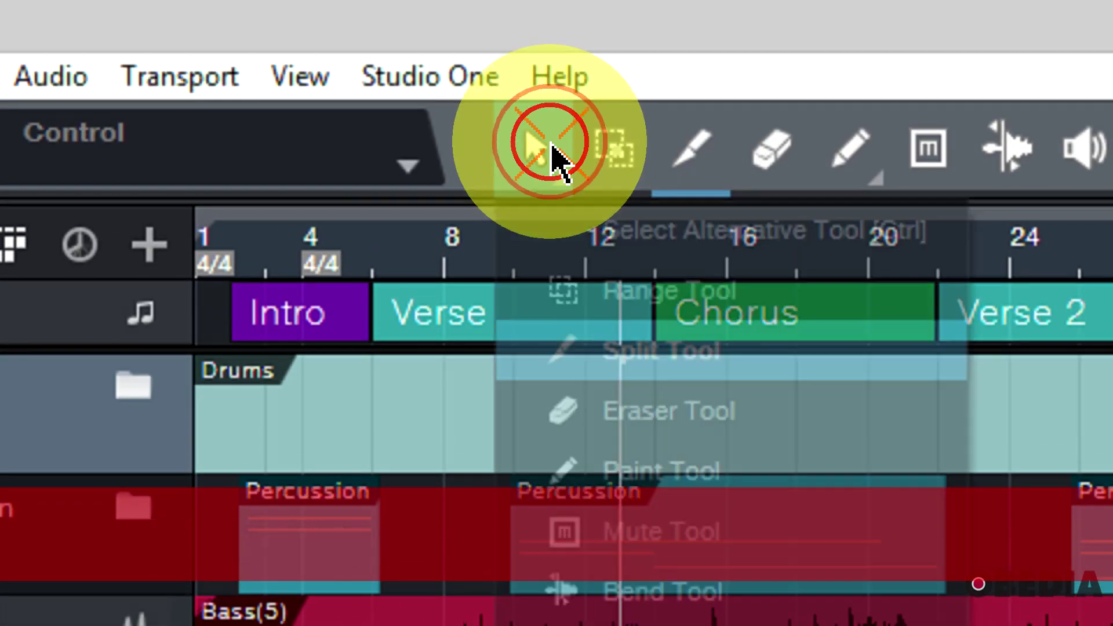
click(621, 148)
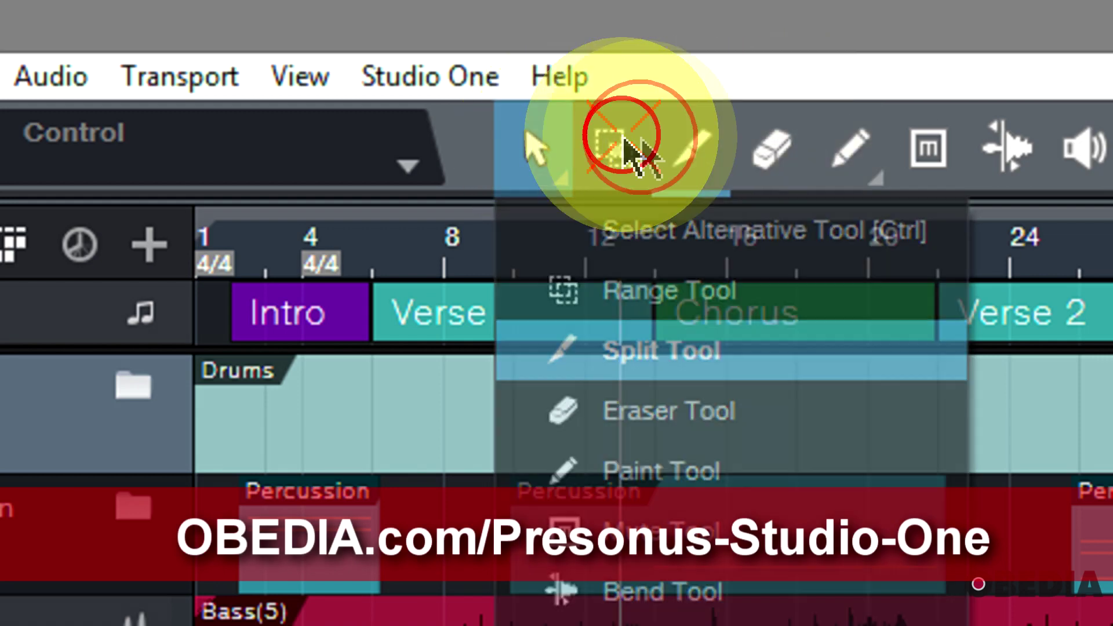
click(675, 150)
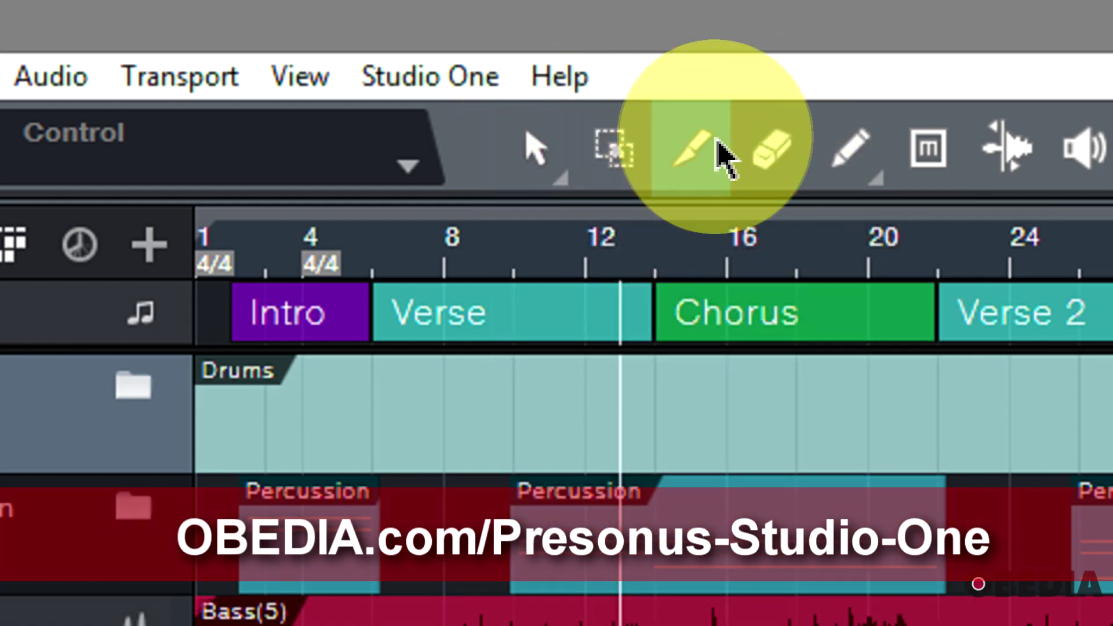
click(774, 152)
click(616, 146)
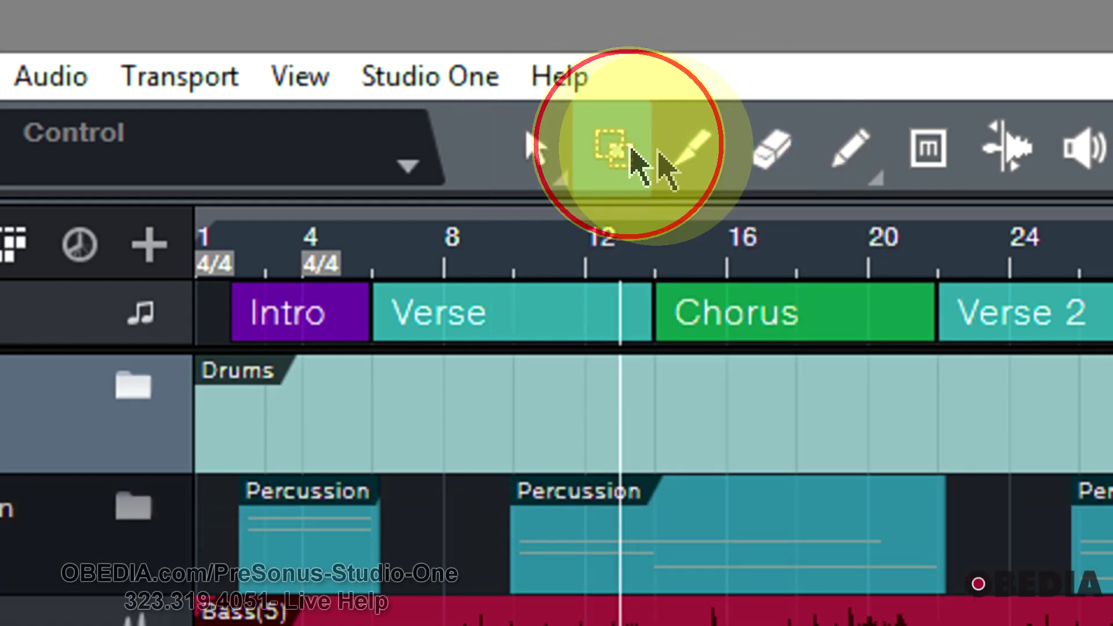
click(701, 145)
click(768, 168)
click(868, 164)
click(936, 151)
click(1006, 154)
click(1072, 155)
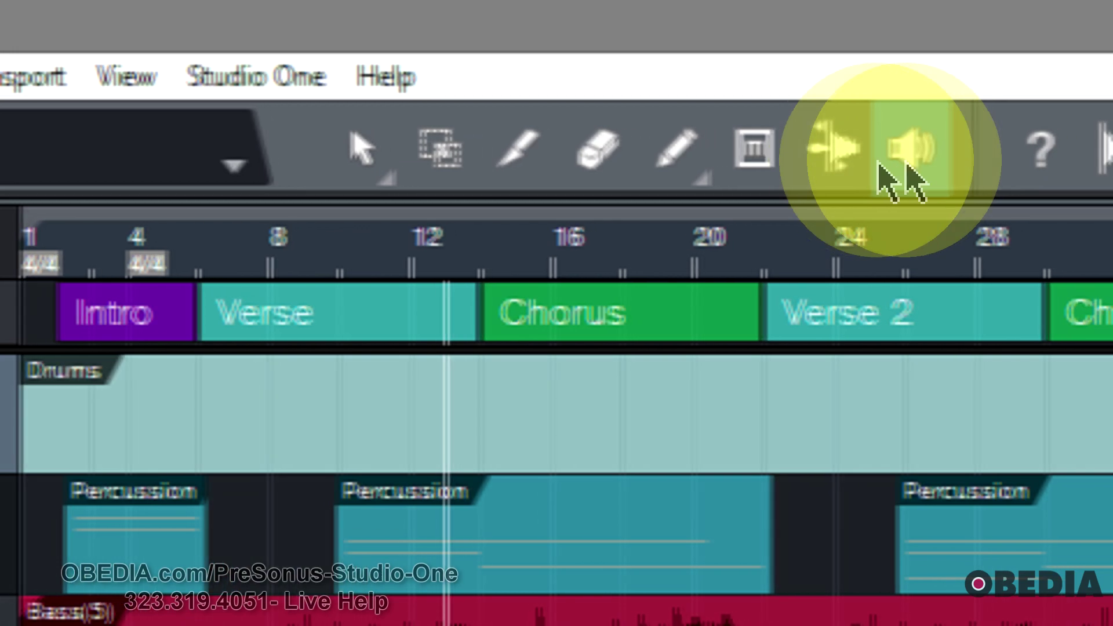
click(361, 152)
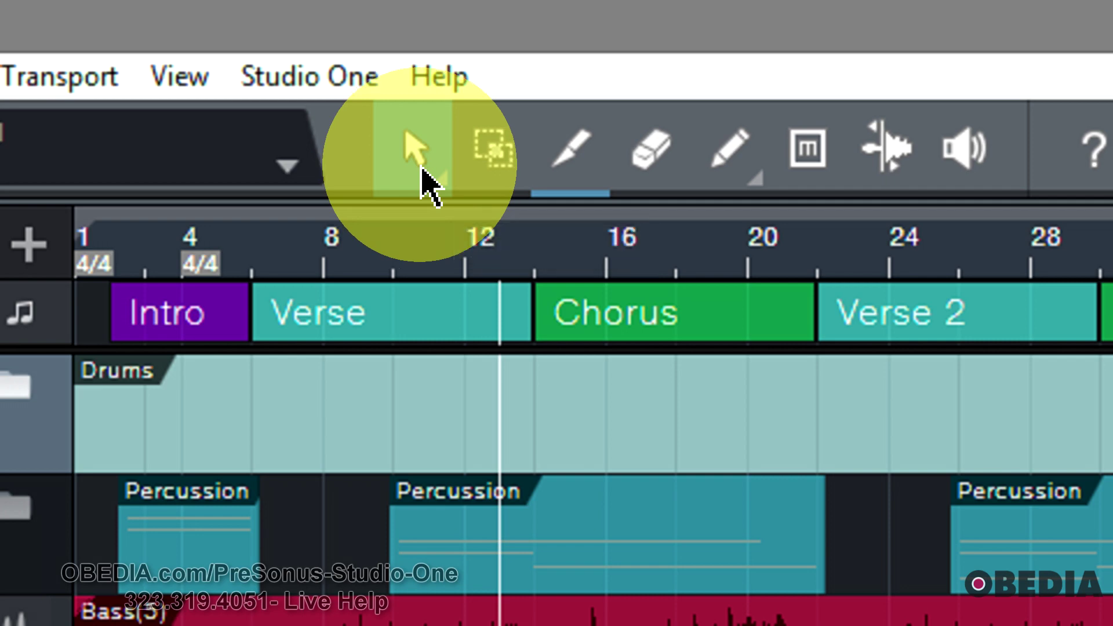
right_click(412, 152)
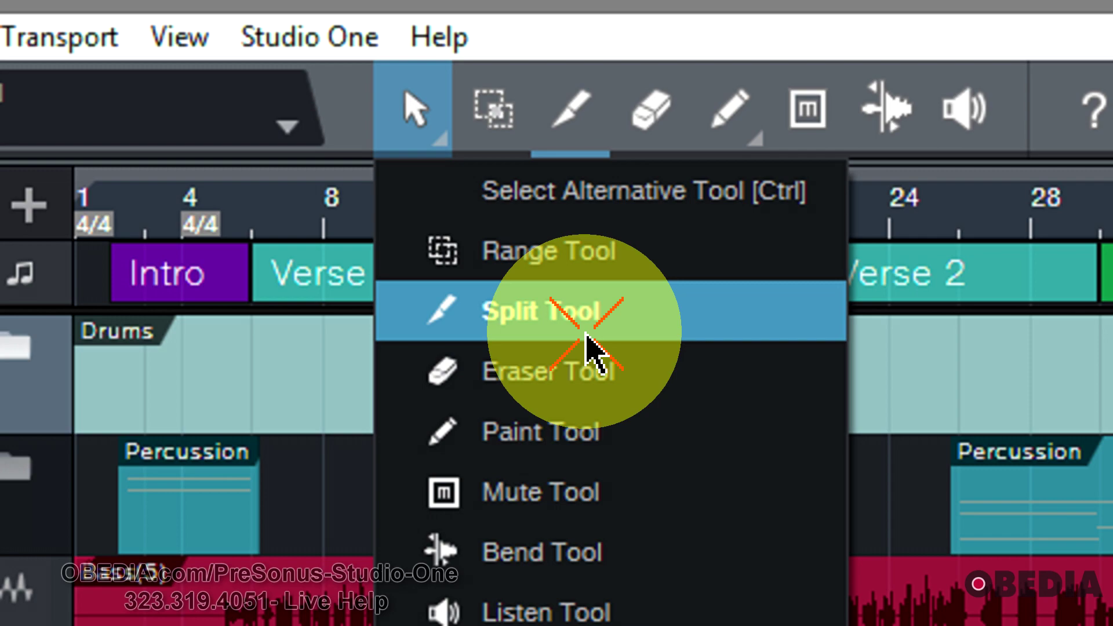
Choose Split Tool as the Arrow tool's Ctrl alternative tool
click(587, 339)
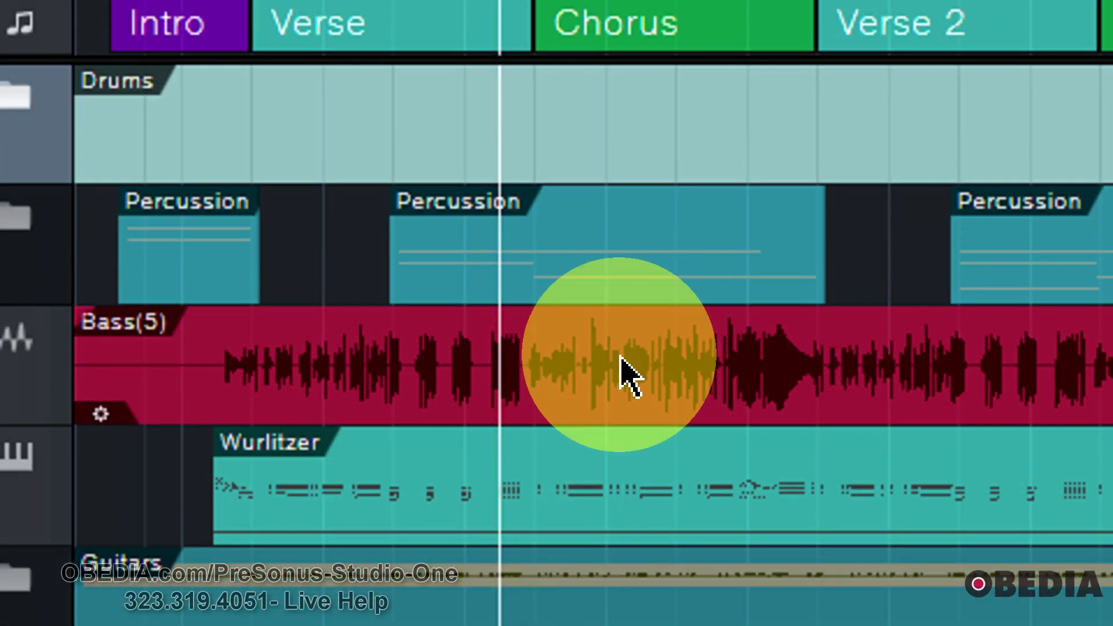
Split the Bass(5) event at five points along the track
click(625, 362)
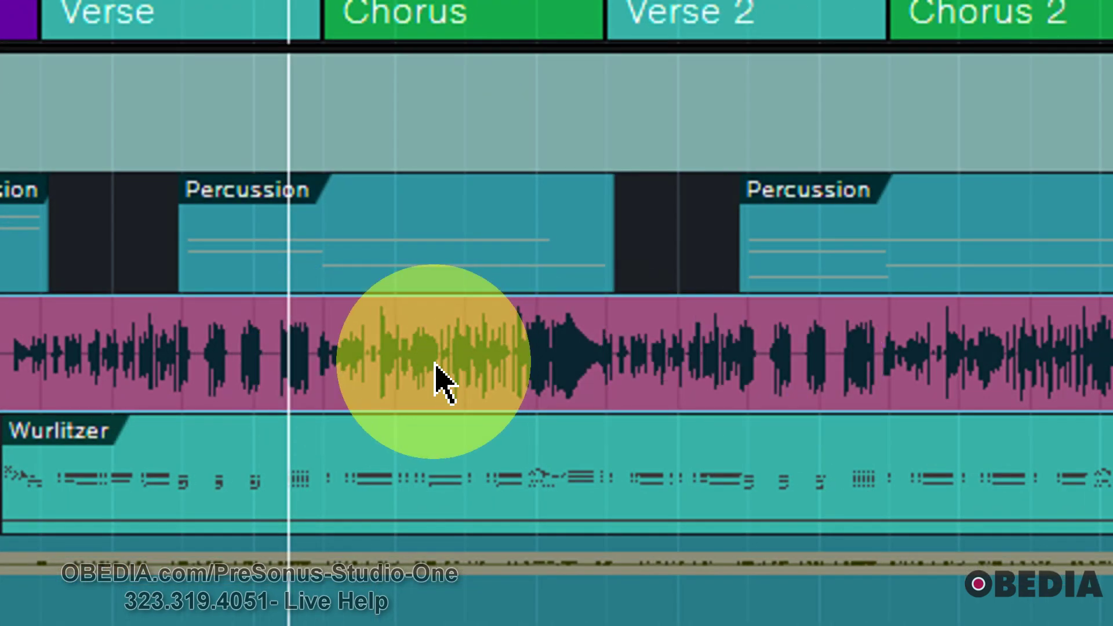
key(3)
click(354, 360)
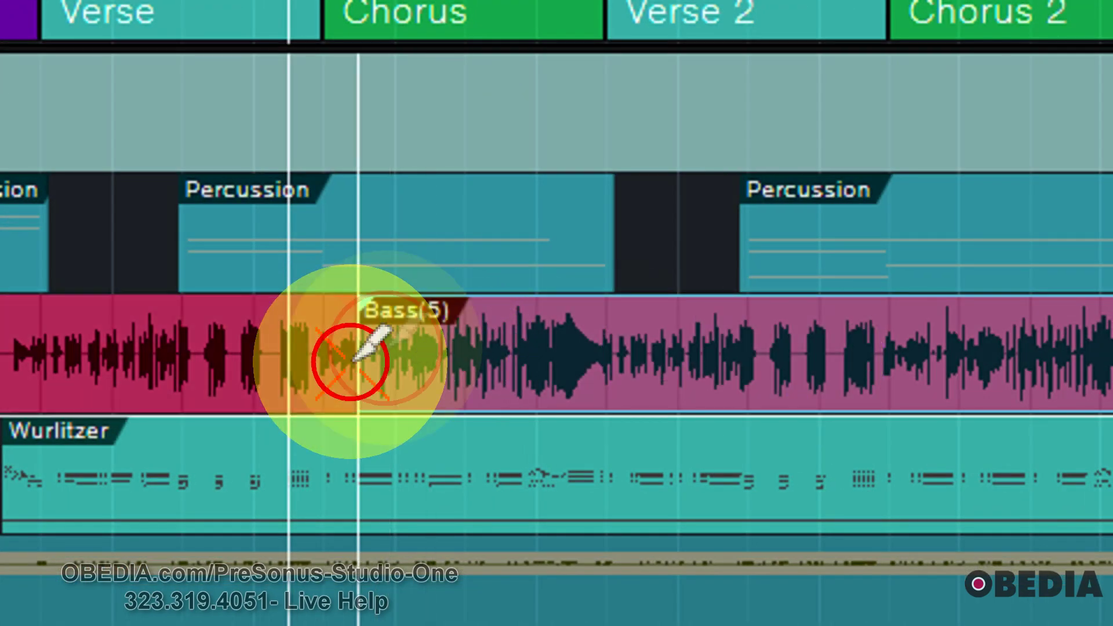
click(486, 354)
click(605, 354)
click(749, 354)
click(977, 354)
key(1)
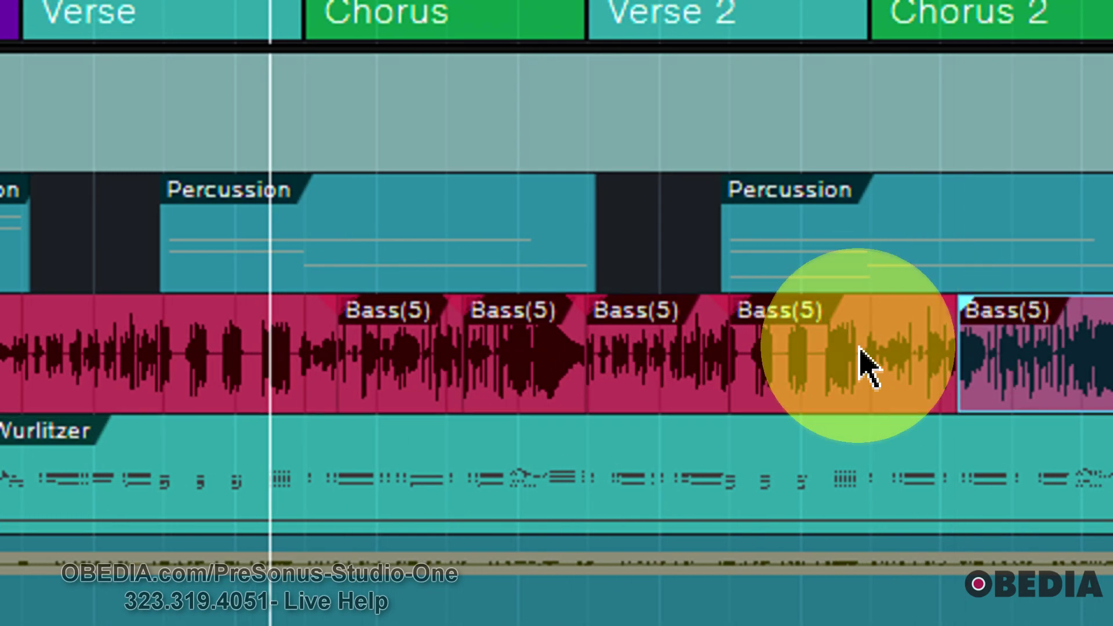
Delete two of the Bass(5) pieces, leaving gaps in the Bass track
click(384, 359)
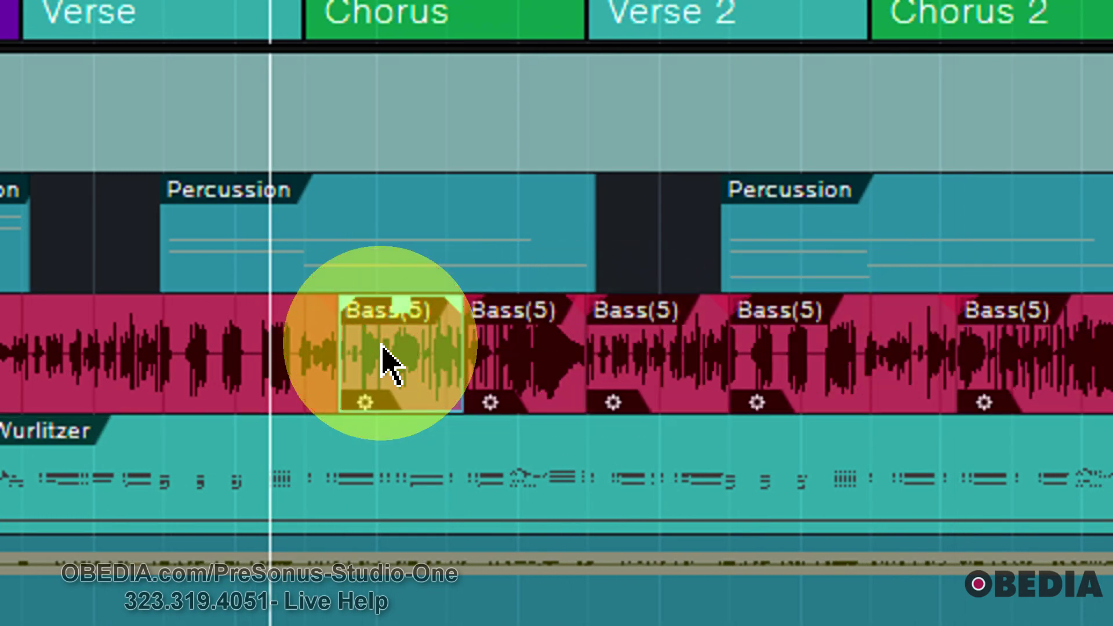
key(Delete)
click(671, 366)
key(Delete)
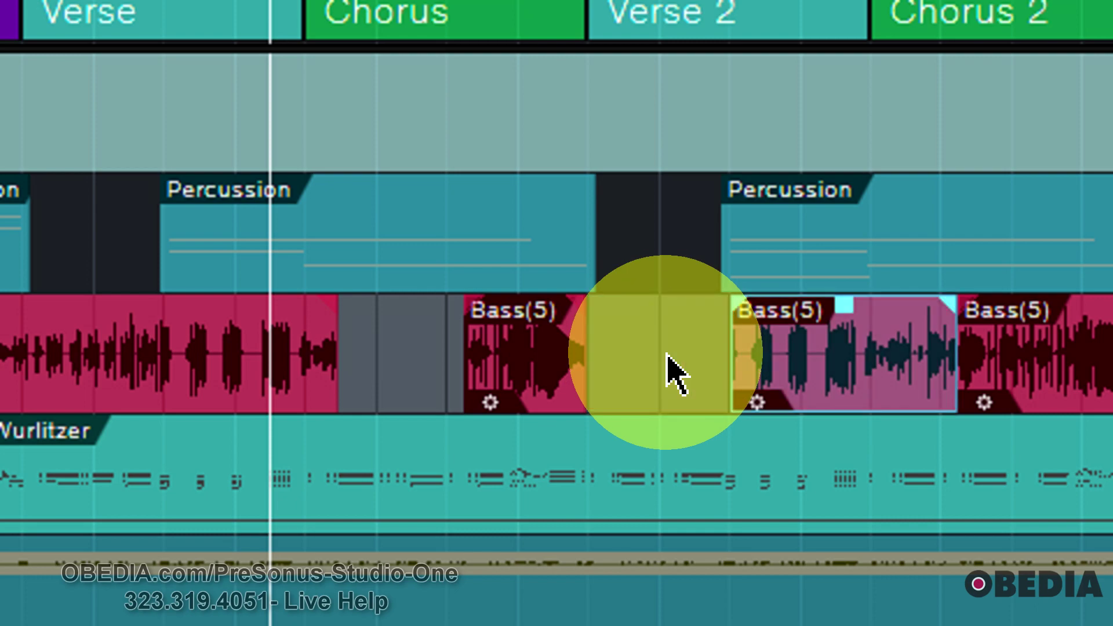
Split the remaining Bass(5) pieces at three more points
key(3)
click(839, 358)
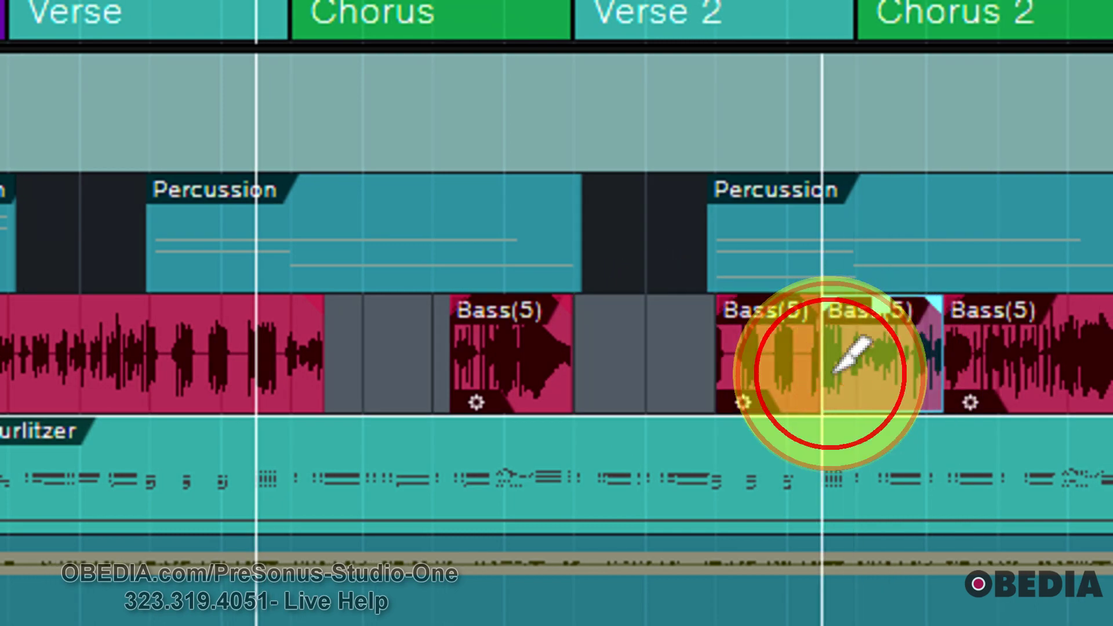
click(890, 358)
click(503, 360)
key(1)
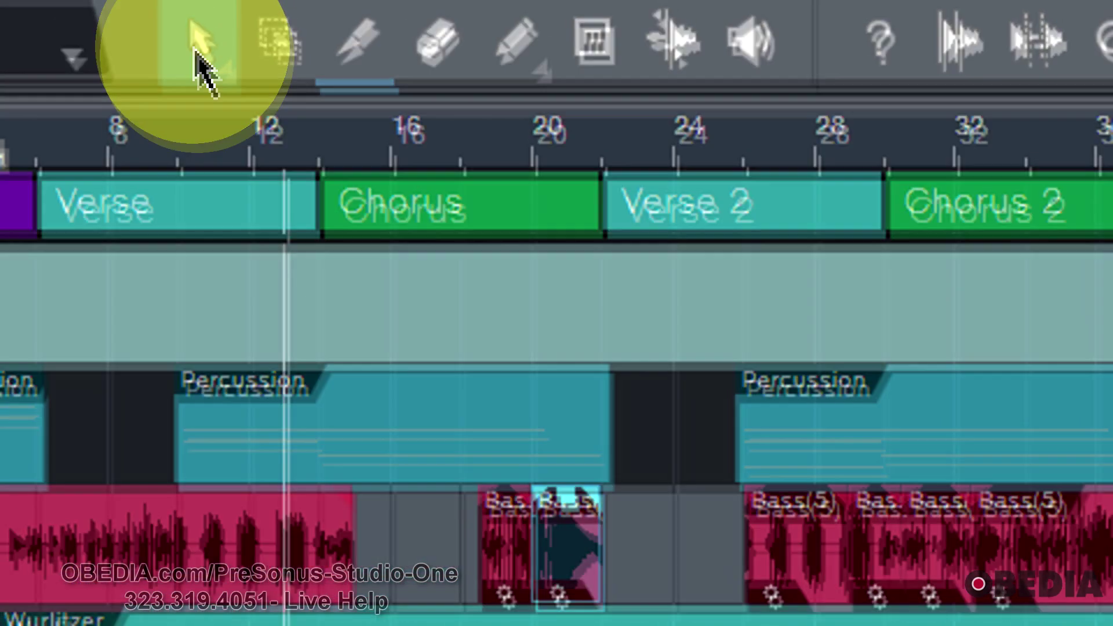
click(200, 66)
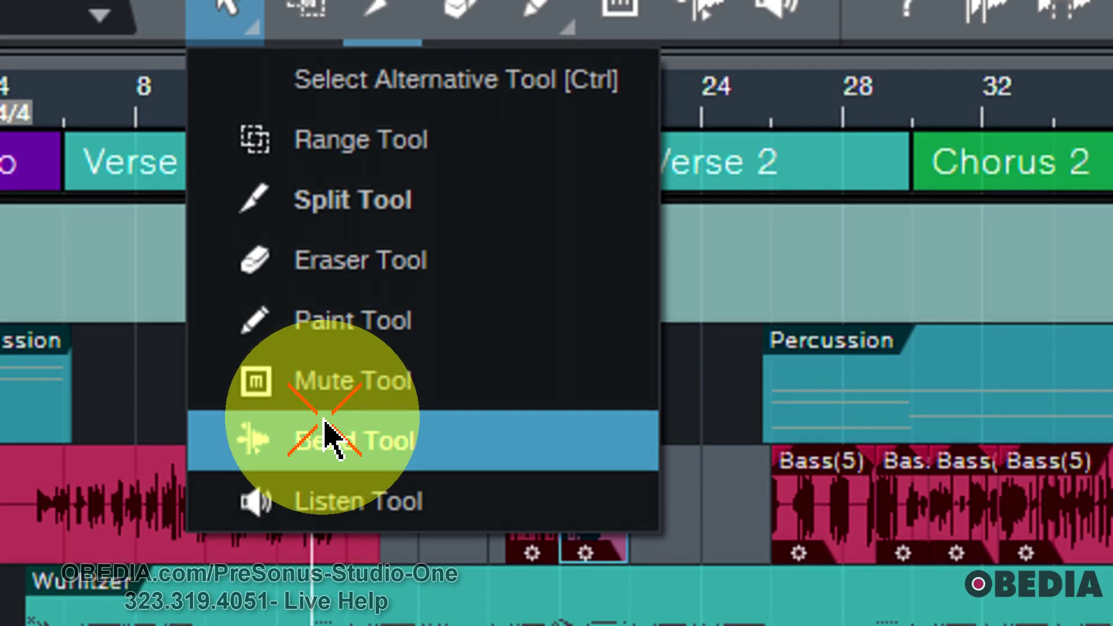
Make the Split Tool the active tool, cut the first Bass piece again, and select the short piece
click(330, 510)
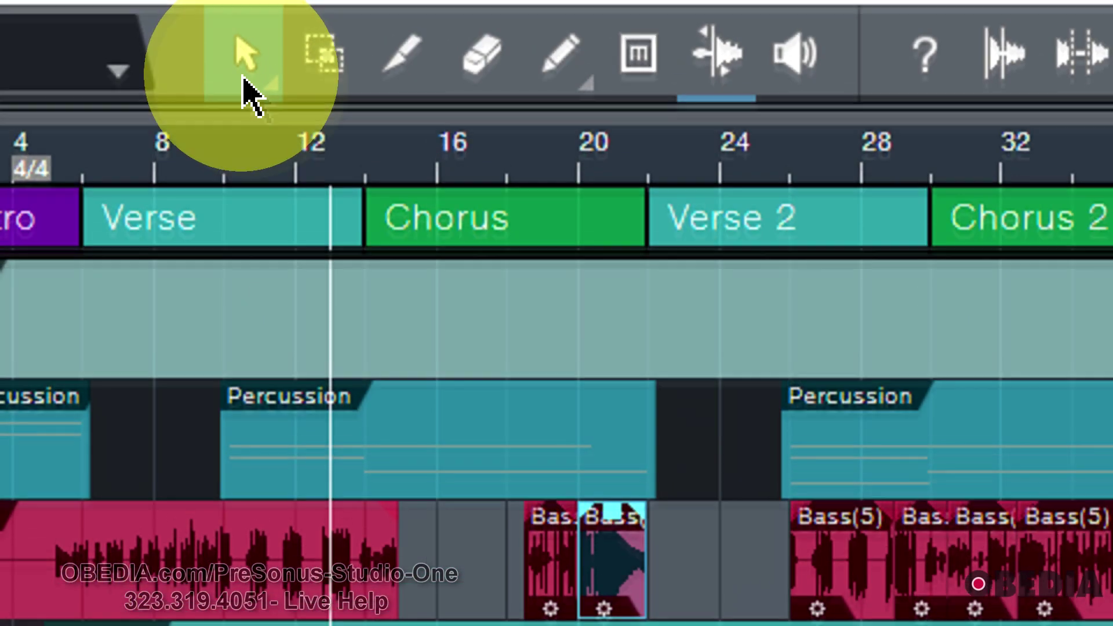
click(247, 96)
click(317, 293)
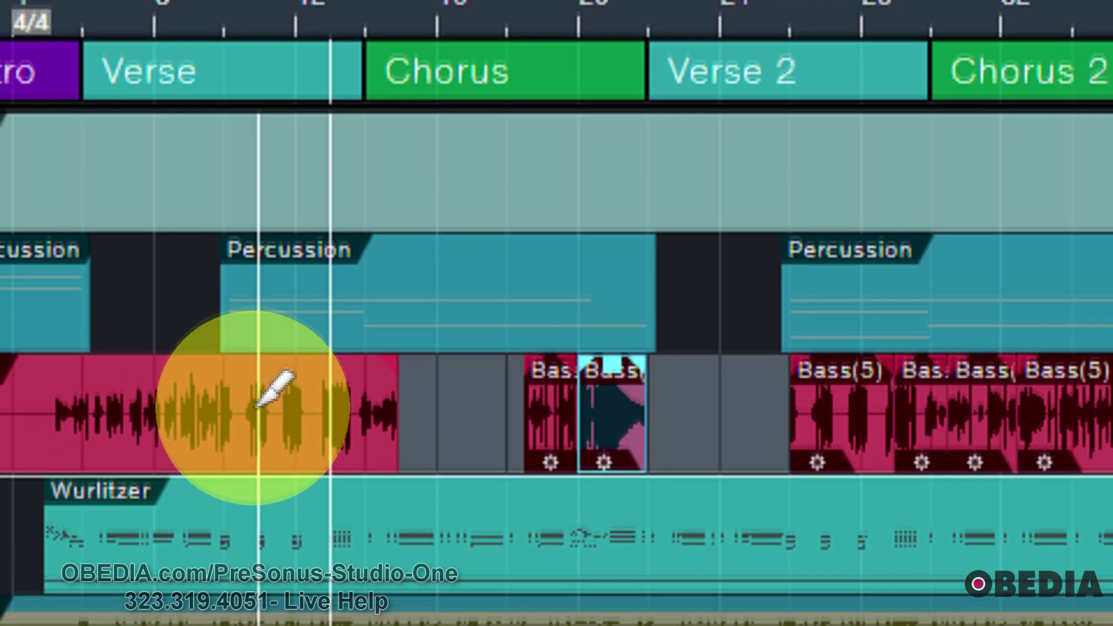
click(257, 467)
drag(229, 394, 202, 396)
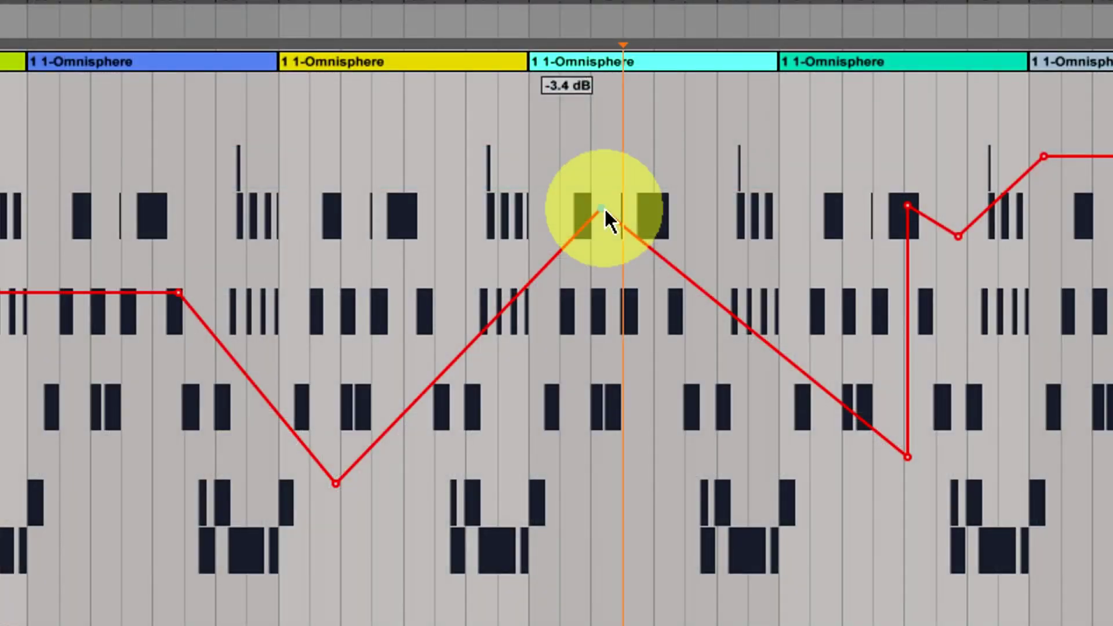
Lower the Ableton automation breakpoint from -3.4 dB to -3.9 dB
drag(604, 206, 603, 209)
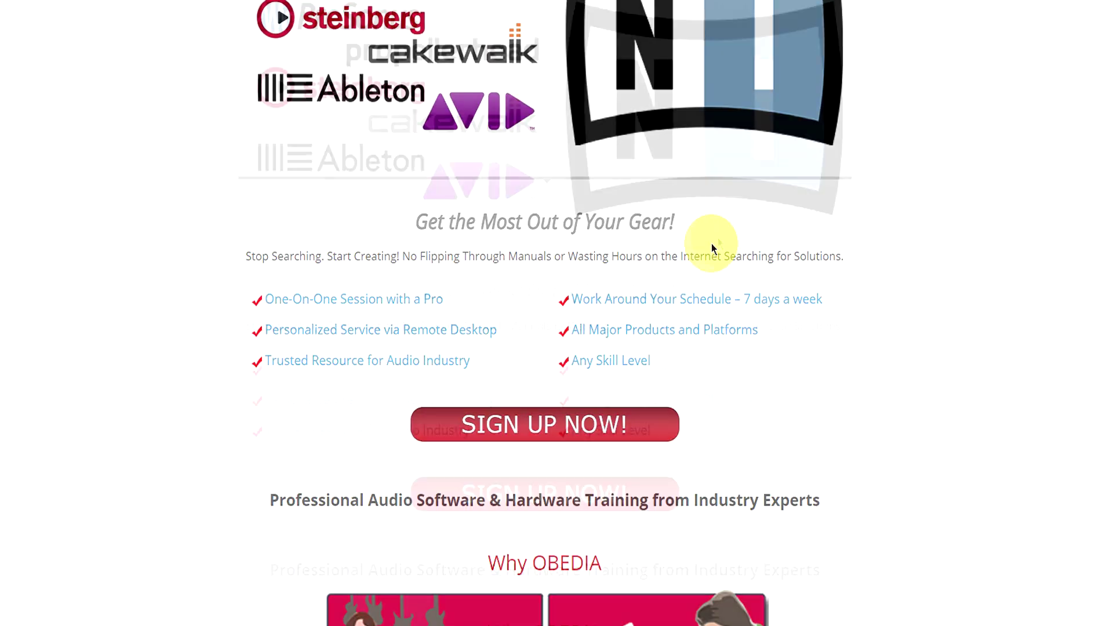
scroll(711, 244, down, 20)
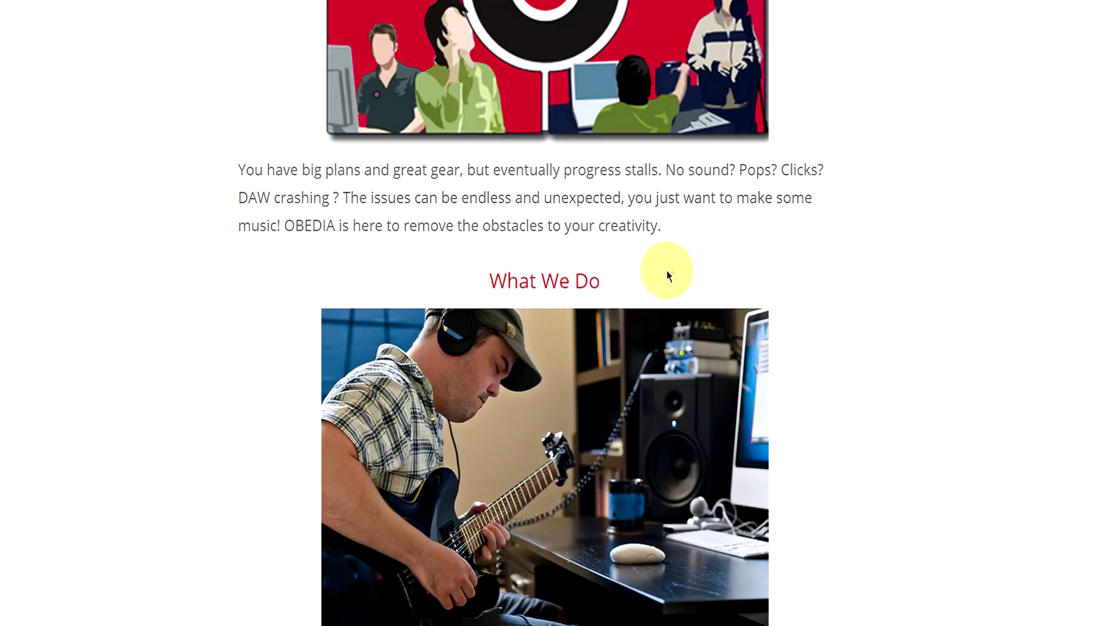
Scroll the OBEDIA page down to the Rates and Services pricing table
scroll(654, 284, down, 15)
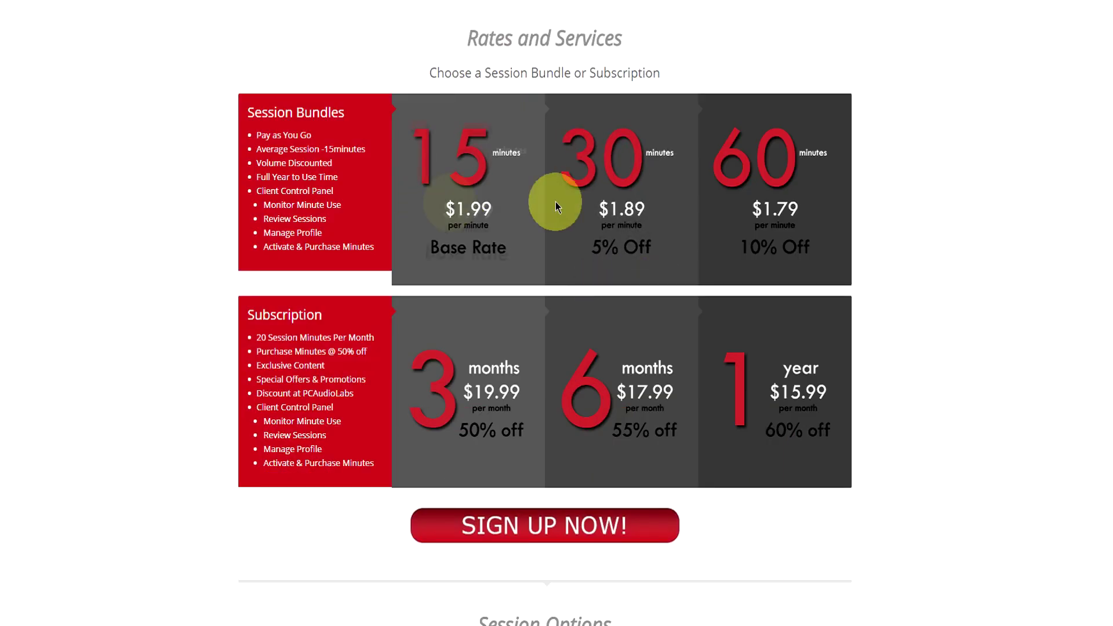